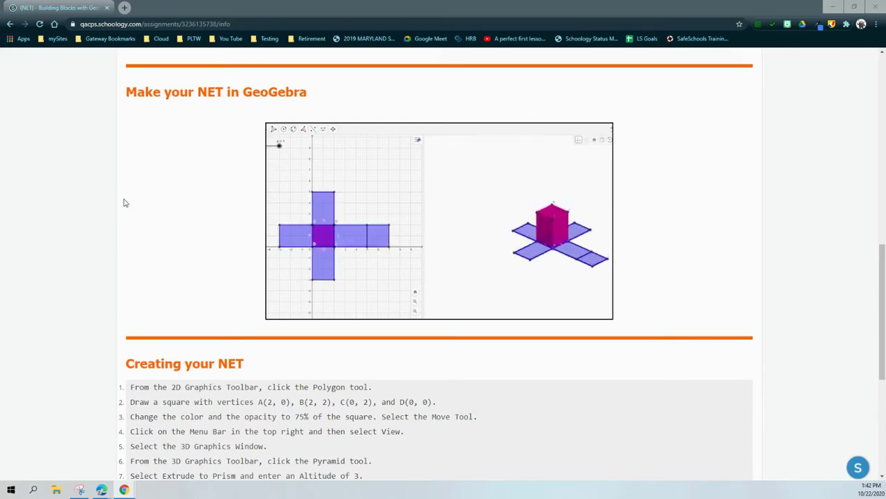
pyautogui.scroll(-2, 126, 201)
pyautogui.scroll(-1, 125, 202)
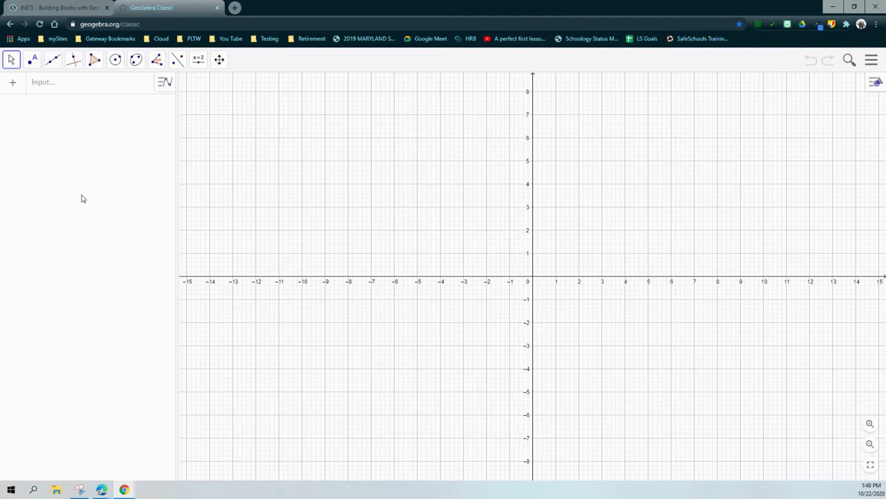
# Draw a square with the Polygon tool using vertices A(2, 0), B(2, 2), C(0, 2) and D(0, 0)
pyautogui.moveTo(480, 270); pyautogui.dragTo(311, 320)
pyautogui.click(94, 61)
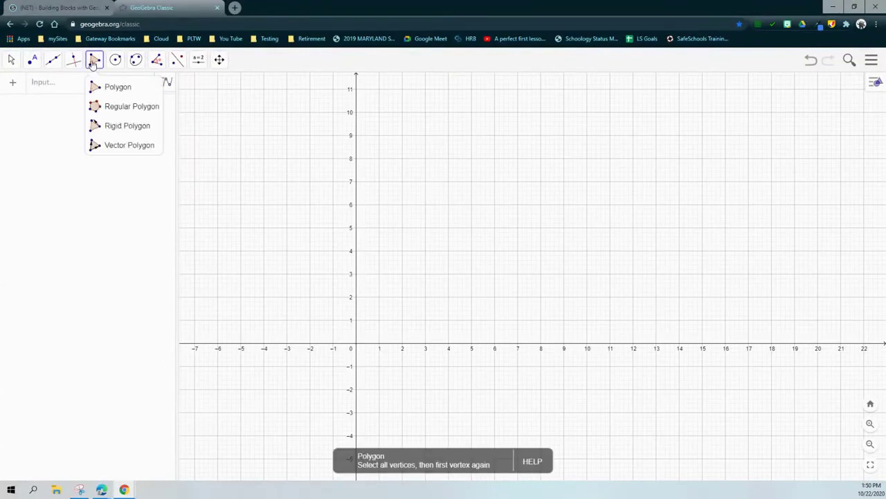
pyautogui.click(109, 88)
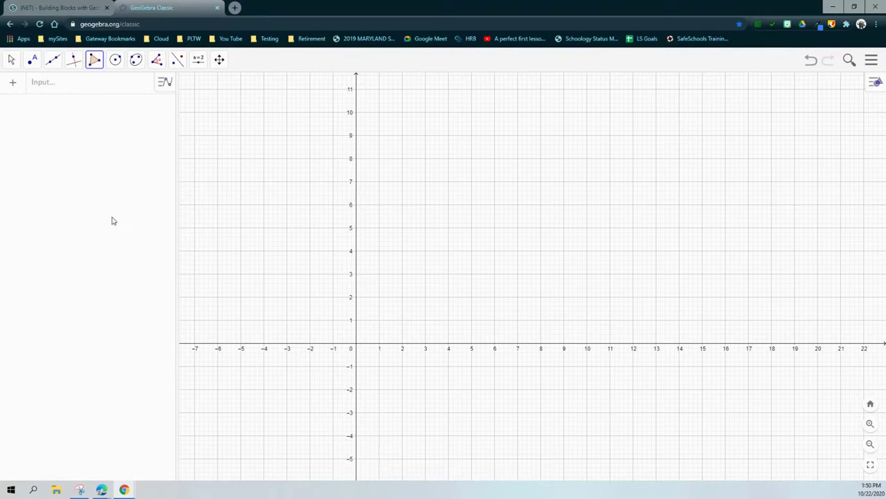
pyautogui.click(403, 346)
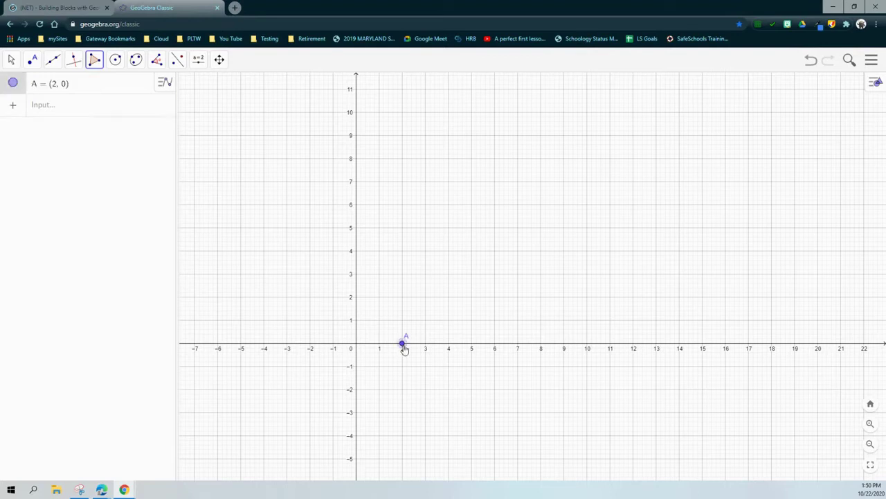
pyautogui.click(402, 298)
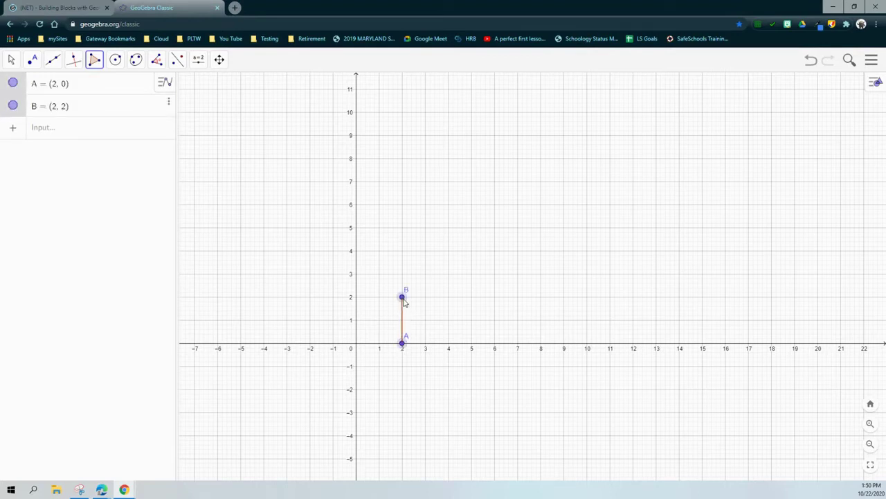
pyautogui.click(356, 298)
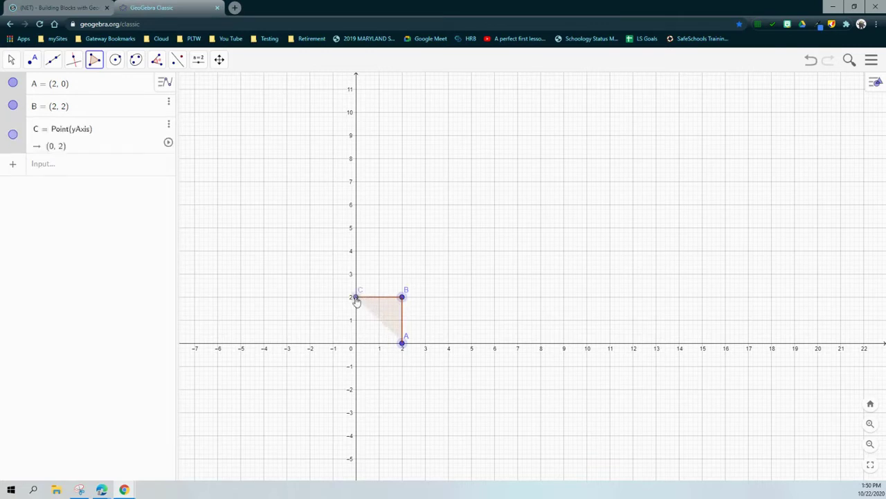
pyautogui.click(356, 344)
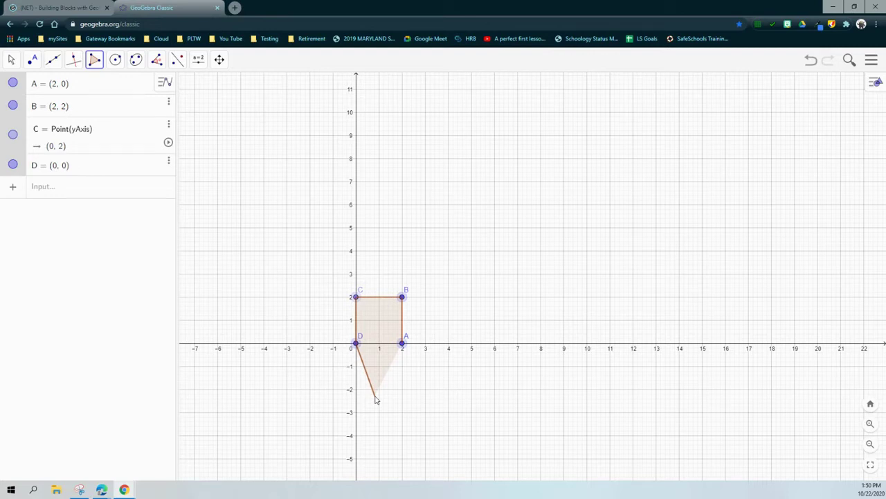
pyautogui.click(402, 344)
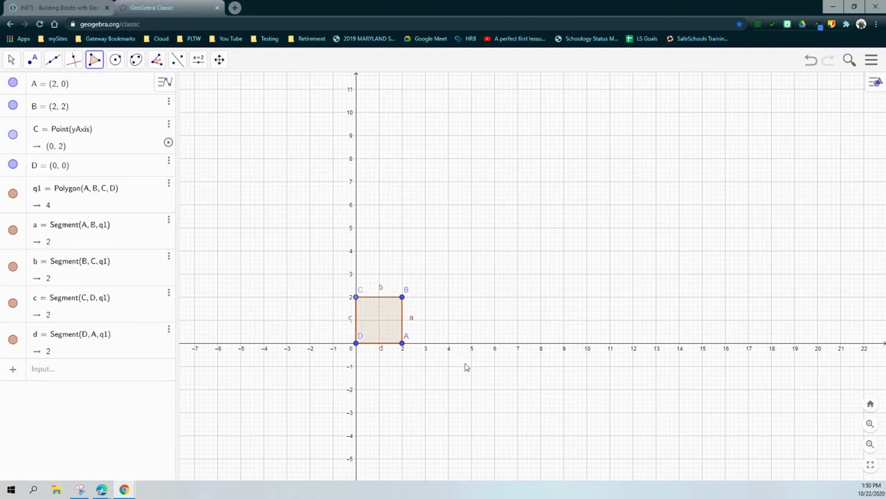
# Color the square green with 75% opacity and return to the Move tool
pyautogui.click(874, 83)
pyautogui.click(767, 83)
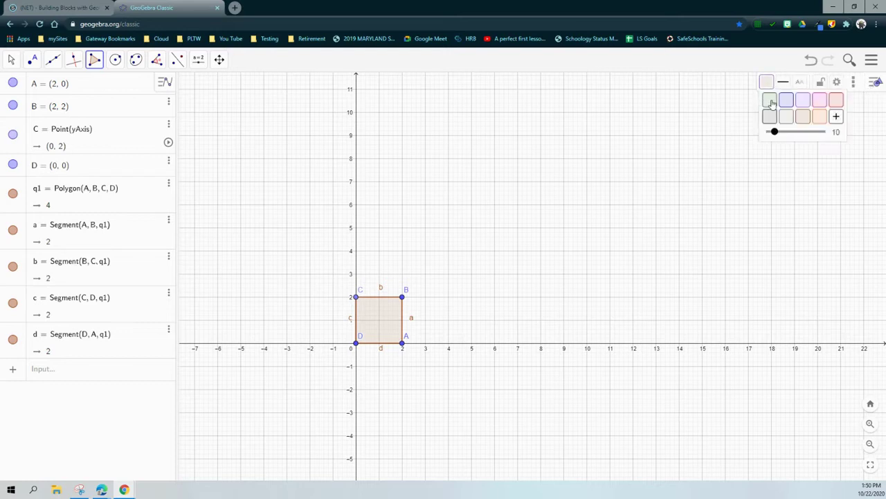
pyautogui.click(770, 100)
pyautogui.click(767, 84)
pyautogui.moveTo(776, 133); pyautogui.dragTo(809, 134)
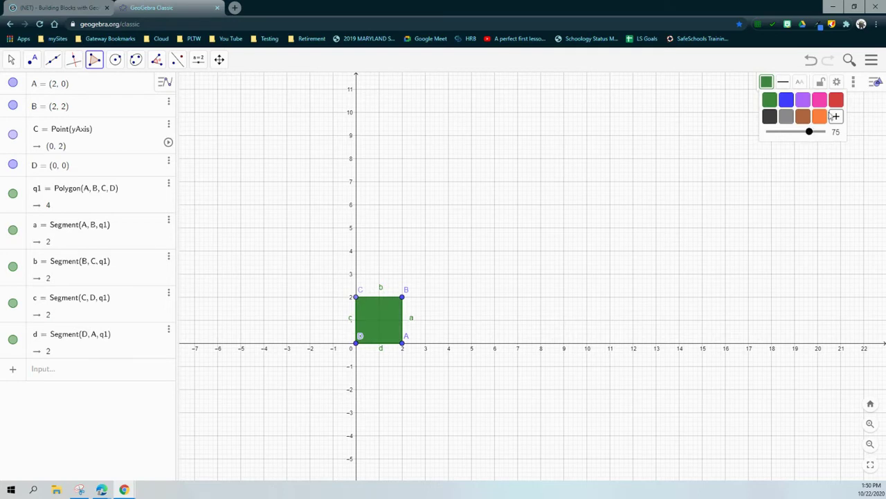
pyautogui.click(874, 83)
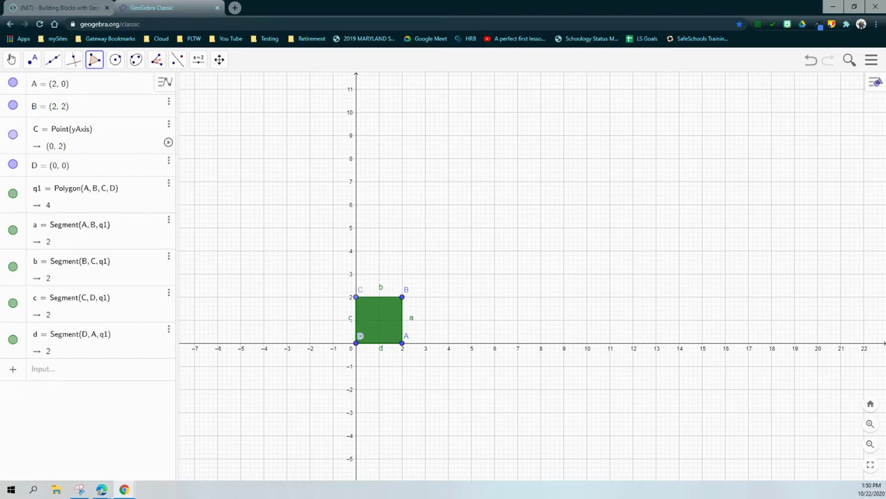
pyautogui.click(10, 60)
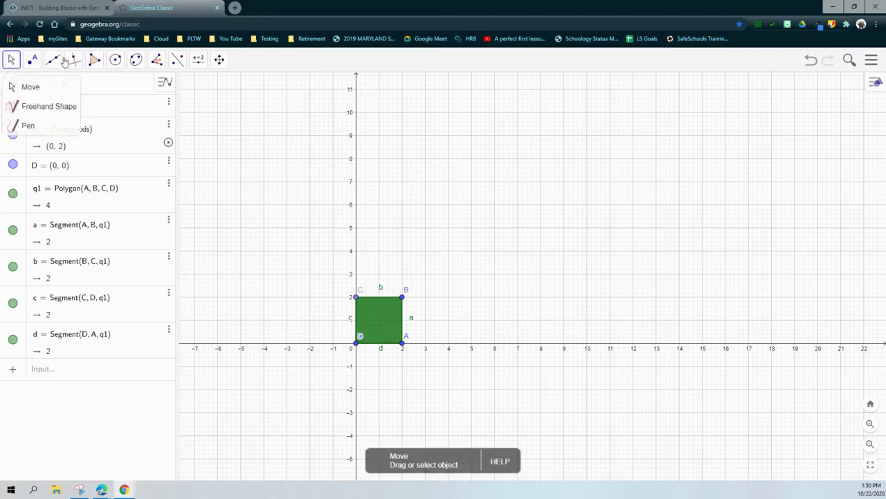
# Hide the Algebra view and show the 3D Graphics view beside the 2D graphics
pyautogui.click(871, 61)
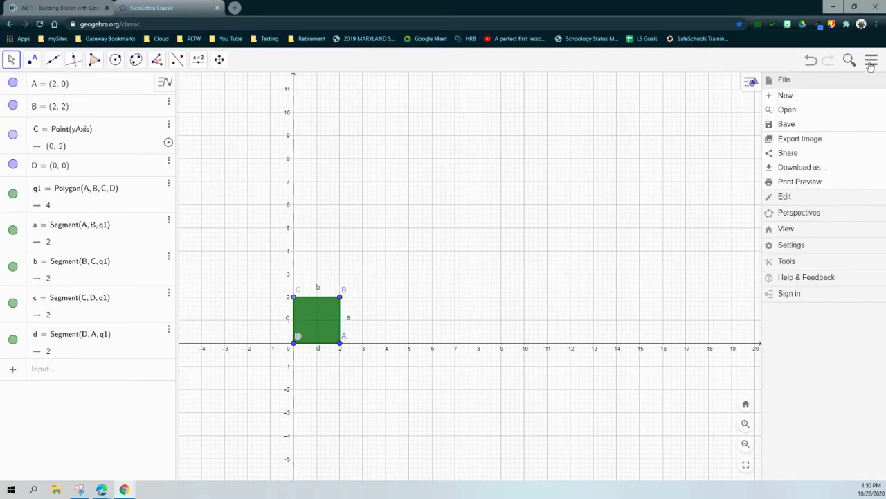
pyautogui.click(788, 229)
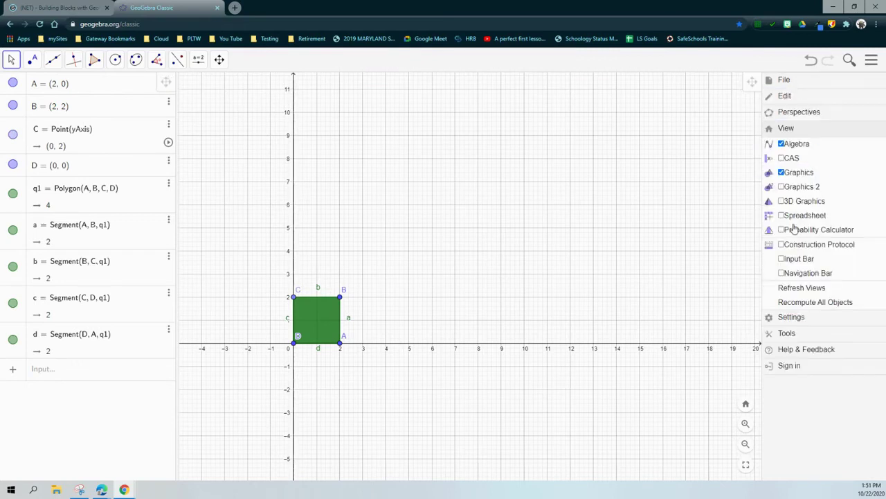
pyautogui.click(782, 144)
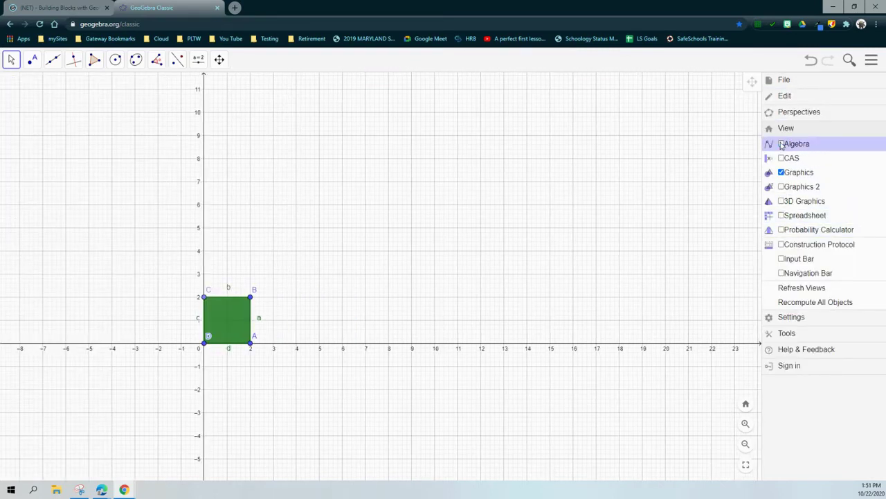
pyautogui.click(782, 201)
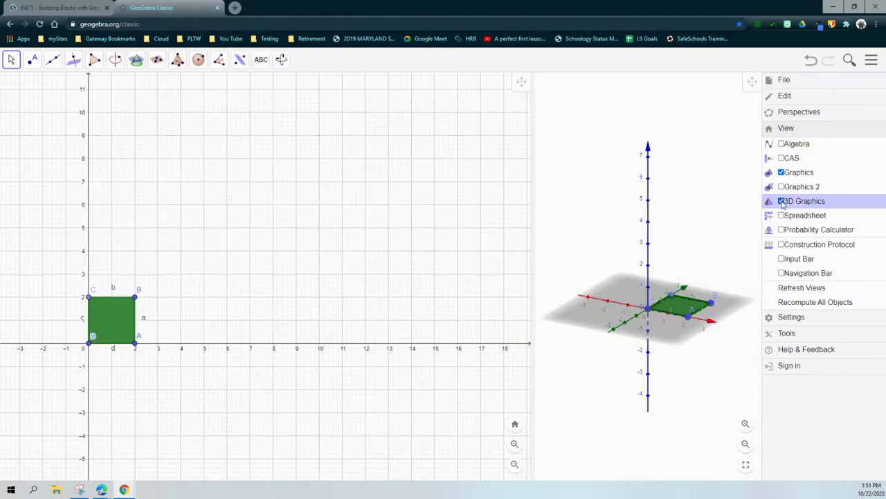
pyautogui.click(644, 114)
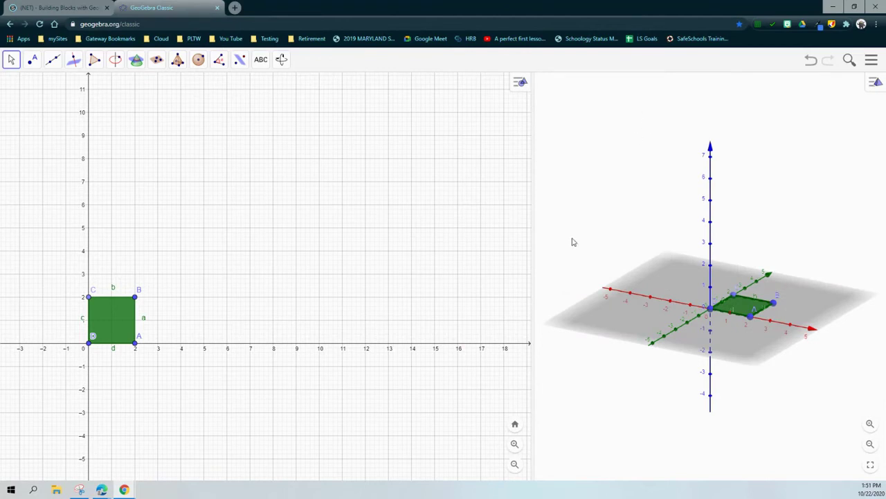
# Widen the 3D Graphics view at the expense of the 2D view and display the grid on its plane
pyautogui.moveTo(535, 275); pyautogui.dragTo(364, 286)
pyautogui.moveTo(165, 288); pyautogui.dragTo(242, 251)
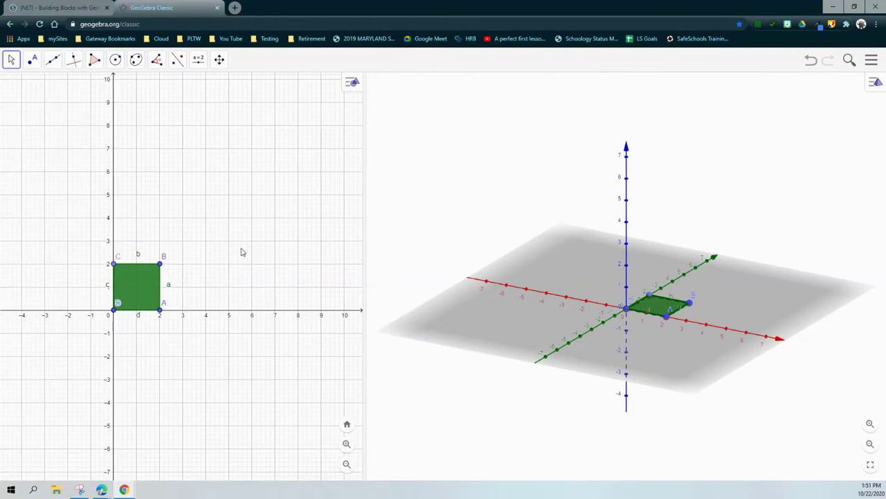
pyautogui.click(489, 187)
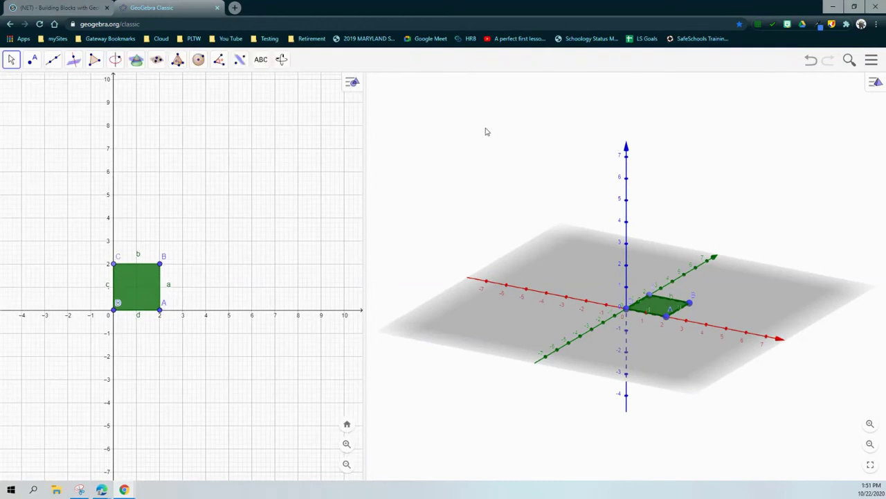
pyautogui.click(876, 83)
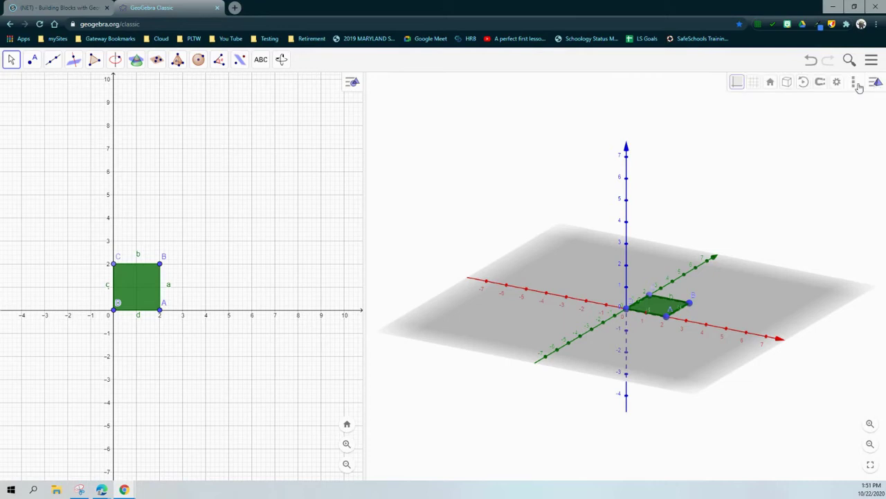
pyautogui.click(754, 83)
# Use Extrude to Prism to raise the square to an altitude of 3, colored green with 75% opacity
pyautogui.click(178, 61)
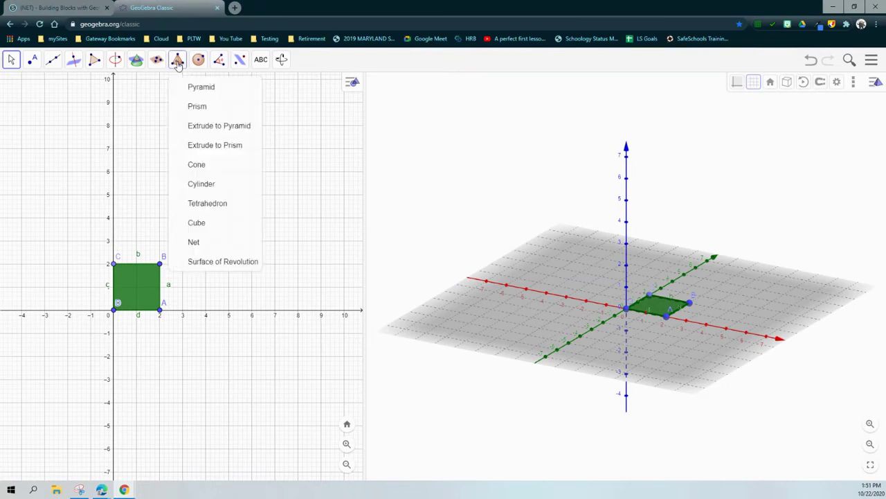
pyautogui.click(192, 141)
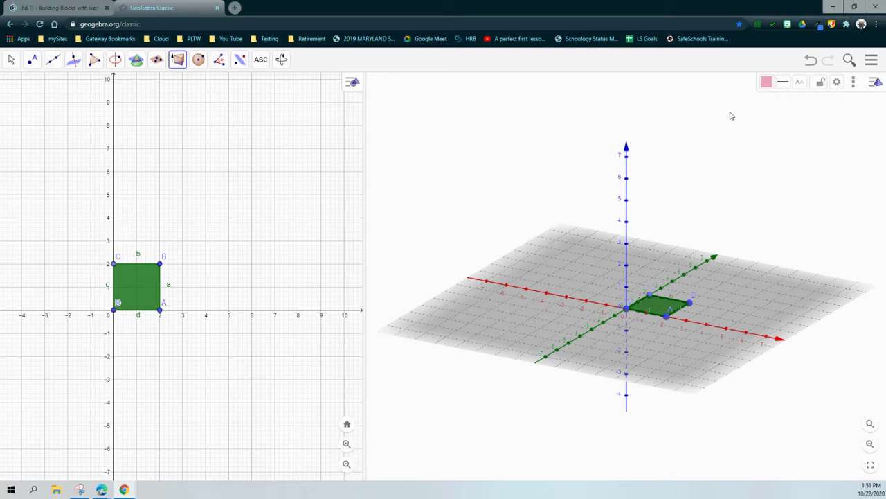
pyautogui.click(767, 83)
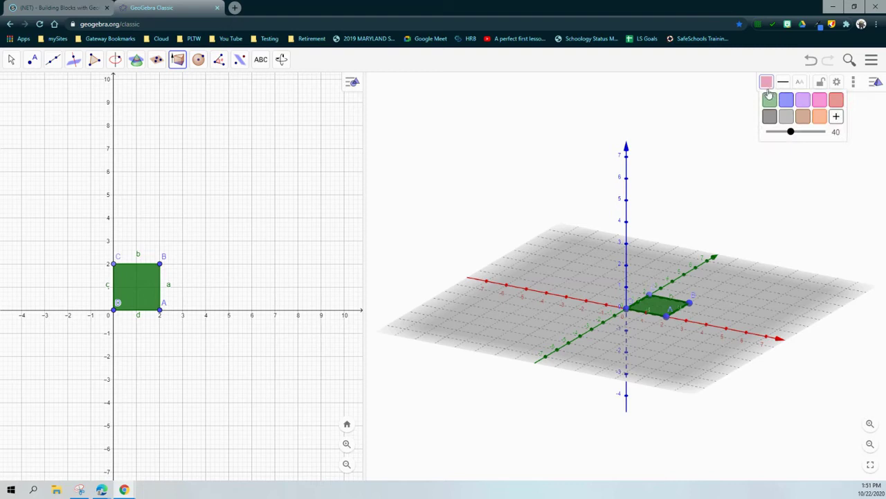
pyautogui.click(770, 103)
pyautogui.click(767, 83)
pyautogui.moveTo(794, 133); pyautogui.dragTo(809, 135)
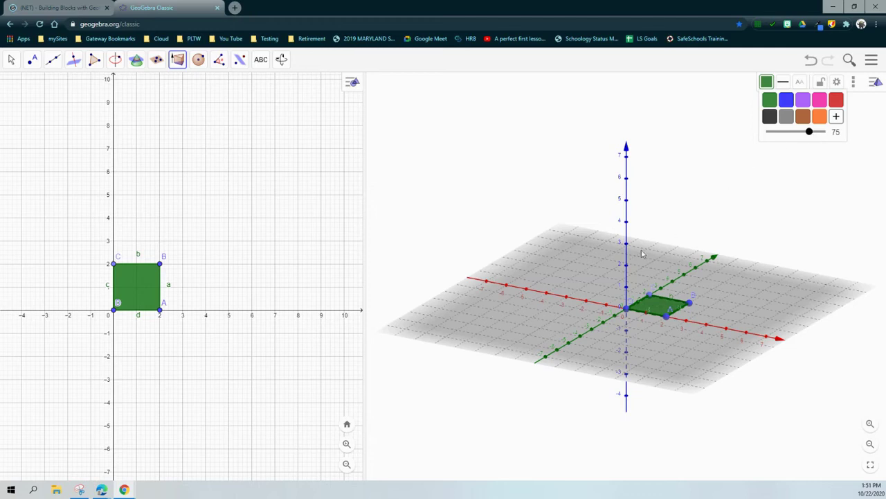
pyautogui.click(648, 309)
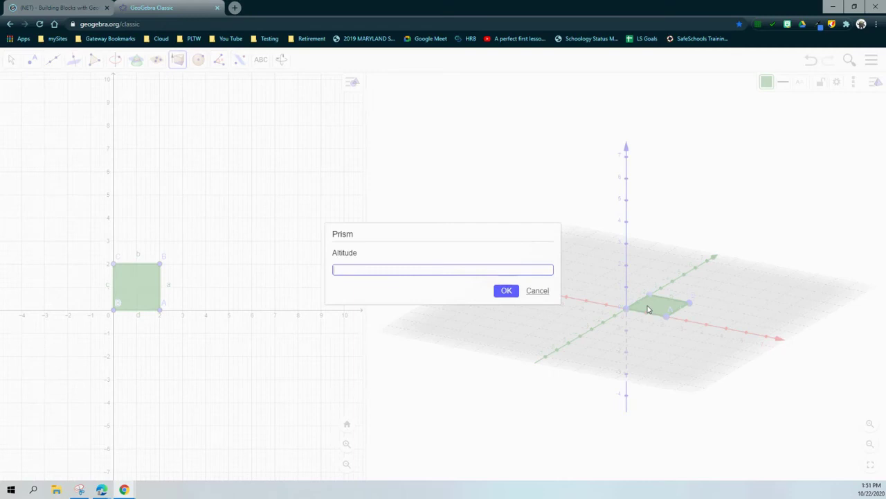
pyautogui.write('3')
pyautogui.click(504, 295)
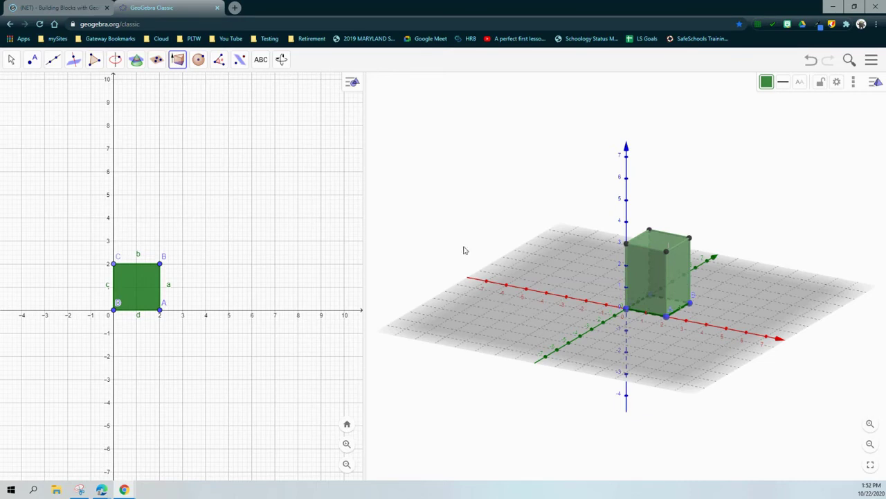
pyautogui.click(11, 61)
pyautogui.click(32, 59)
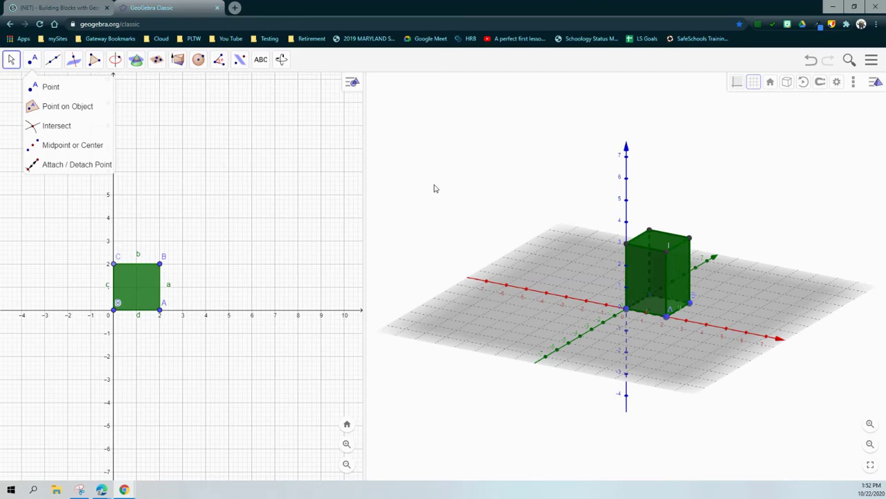
pyautogui.click(471, 143)
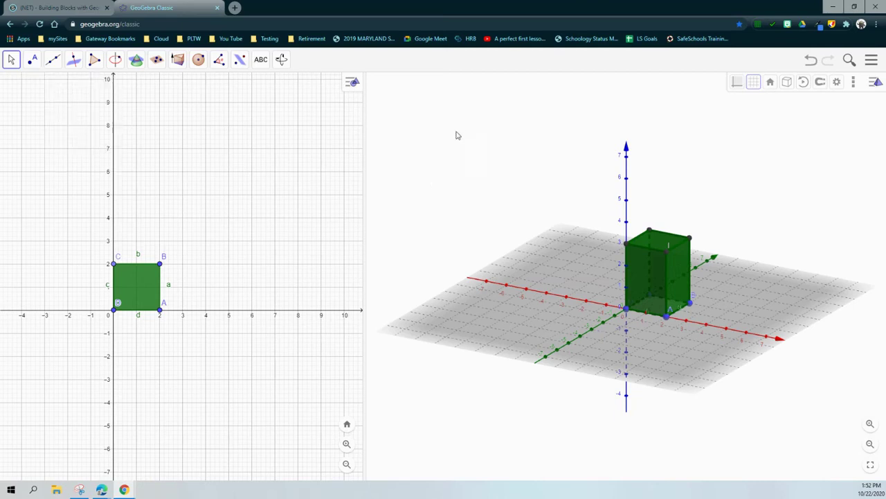
# Create a blue net of the prism with the Net tool and return to the Move tool
pyautogui.click(180, 61)
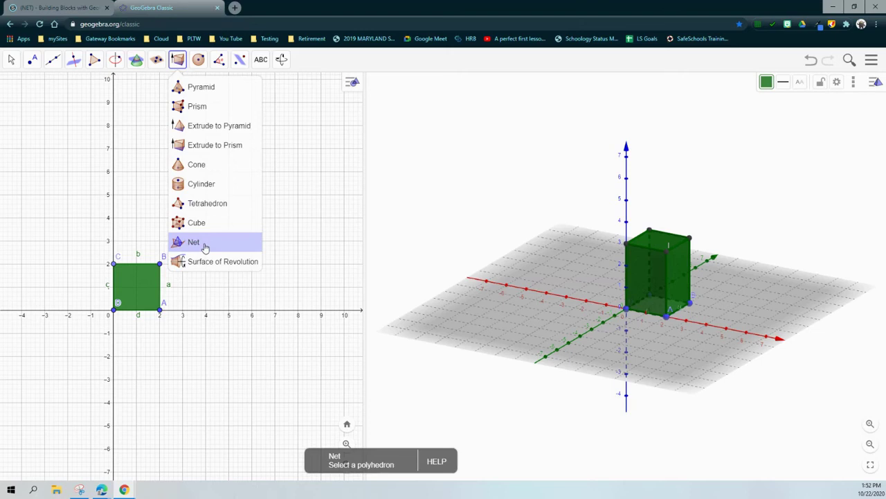
pyautogui.click(200, 243)
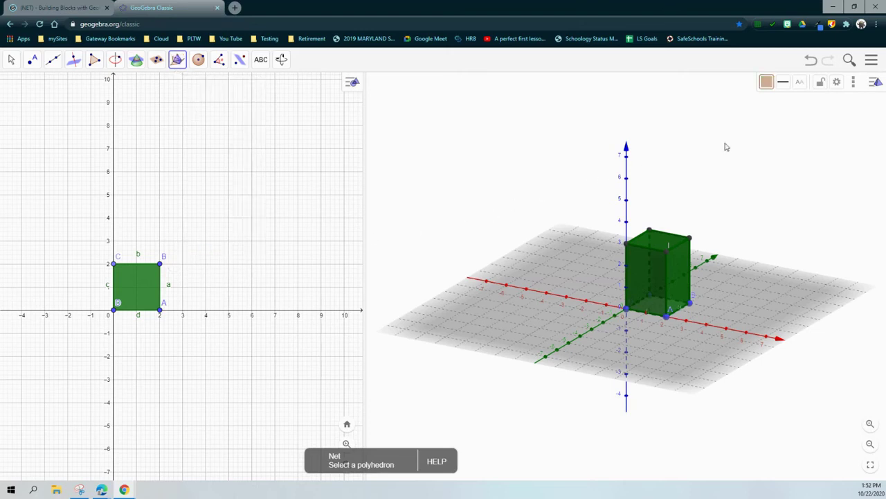
pyautogui.click(765, 82)
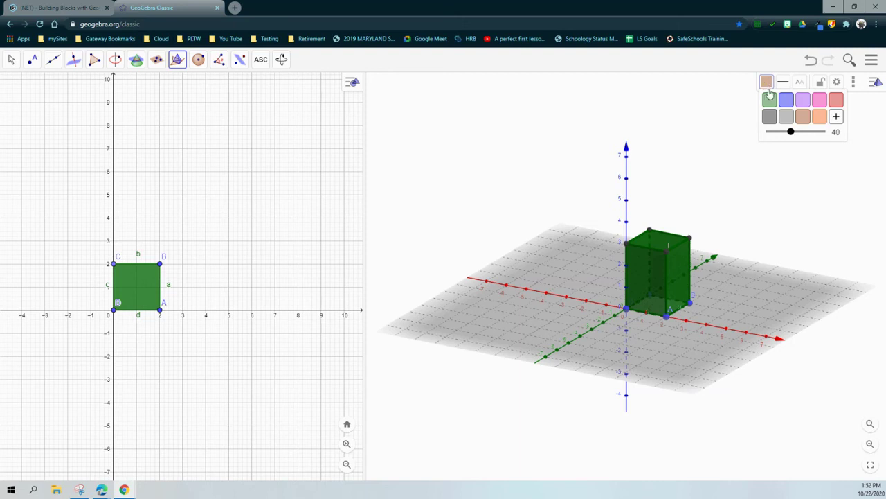
pyautogui.click(788, 101)
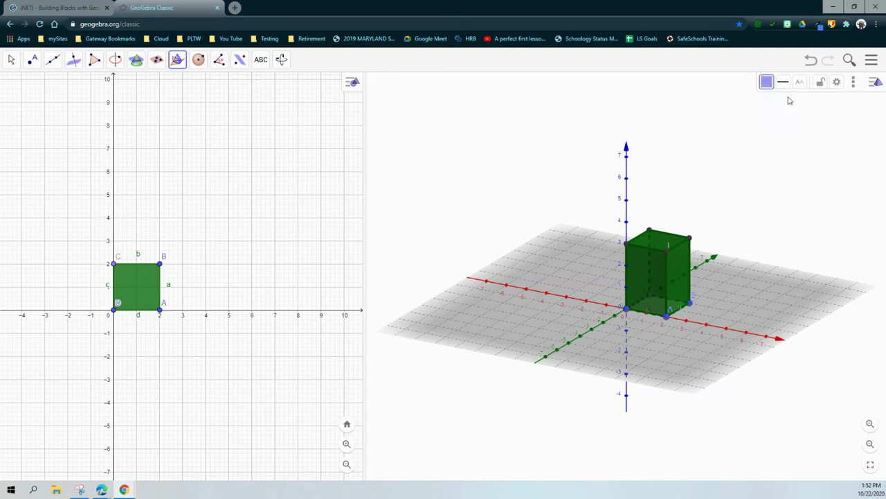
pyautogui.click(765, 82)
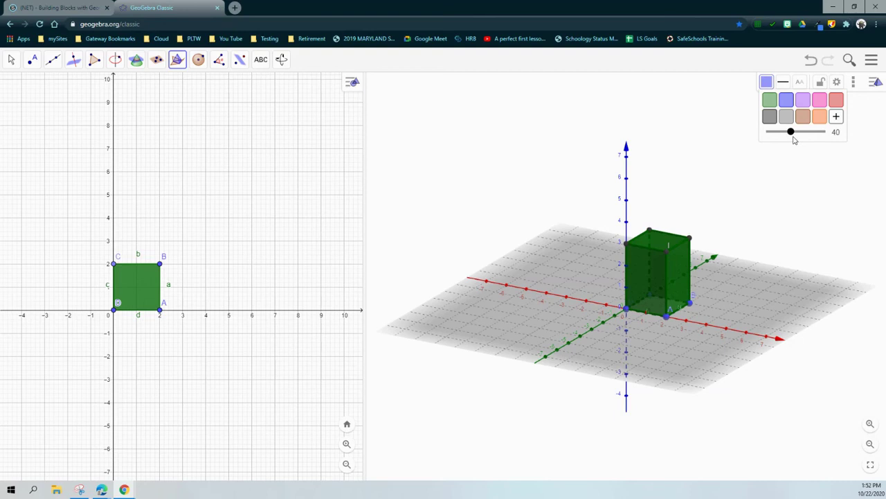
pyautogui.click(647, 266)
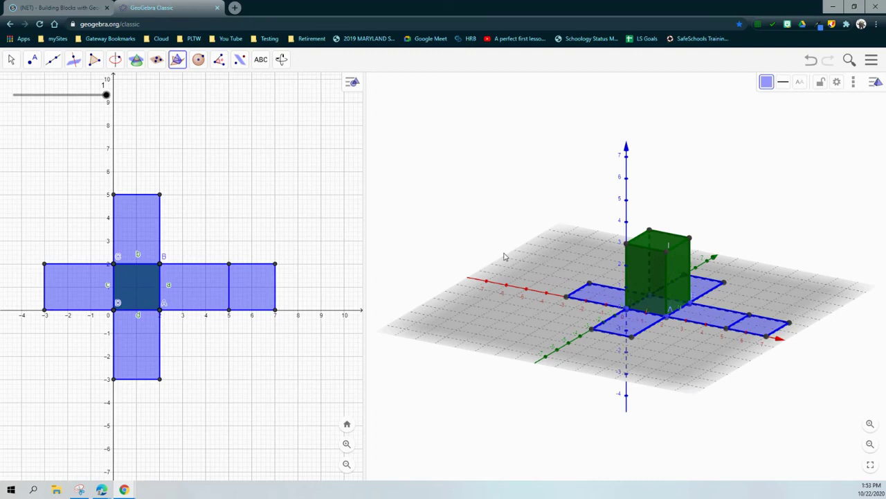
pyautogui.click(12, 60)
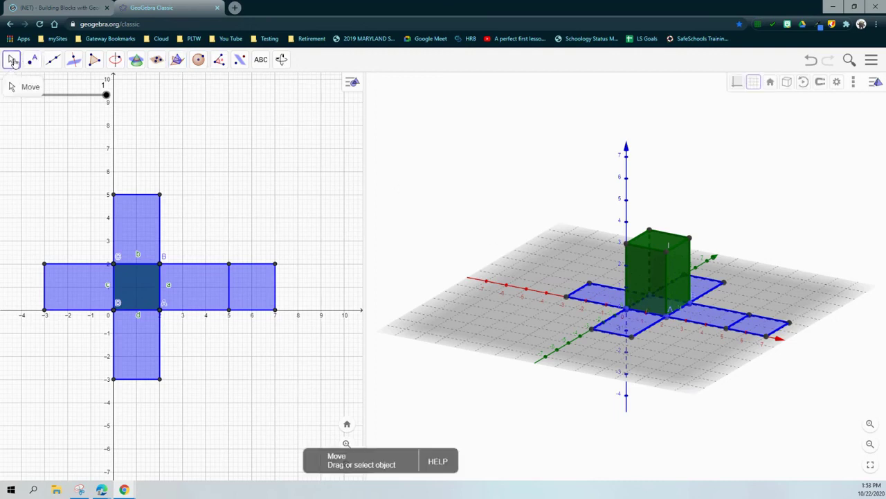
# Fold the blue net completely closed around the green prism by lowering its slider to 0
pyautogui.click(107, 97)
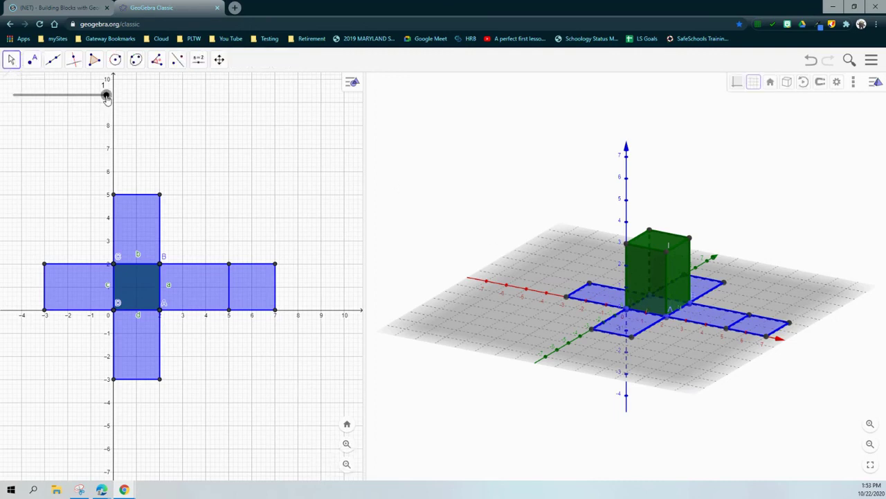
pyautogui.press('Left')
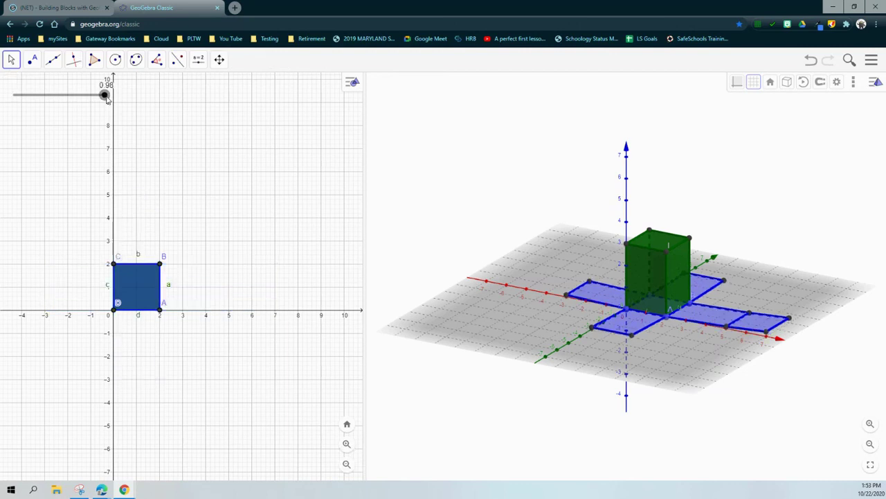
pyautogui.press('Left')
pyautogui.press('Left')
pyautogui.press('Left')
pyautogui.press('Left')
pyautogui.press('Left')
pyautogui.press('Left')
pyautogui.press('Left')
pyautogui.press('Left')
pyautogui.press('Left')
pyautogui.press('Left')
pyautogui.press('Left')
pyautogui.press('Left')
pyautogui.press('Left')
pyautogui.press('Left')
pyautogui.press('Left')
pyautogui.press('Left')
pyautogui.press('Left')
pyautogui.press('Left')
pyautogui.press('Left')
pyautogui.press('Left')
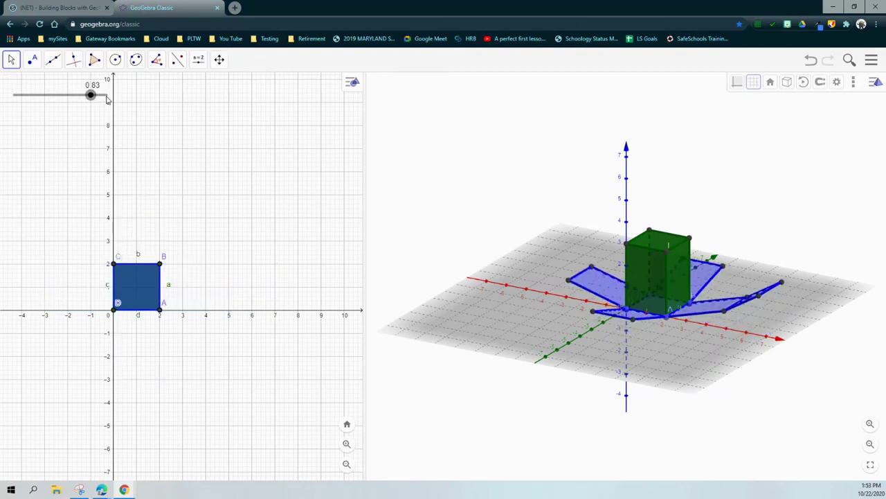
pyautogui.press('Left')
pyautogui.press('Left')
pyautogui.press('Left')
pyautogui.press('Left')
pyautogui.press('Left')
pyautogui.press('Left')
pyautogui.press('Left')
pyautogui.press('Left')
pyautogui.press('Left')
pyautogui.press('Left')
pyautogui.press('Left')
pyautogui.press('Left')
pyautogui.press('Left')
pyautogui.press('Left')
pyautogui.press('Left')
pyautogui.press('Left')
pyautogui.press('Left')
pyautogui.press('Left')
pyautogui.press('Left')
pyautogui.press('Left')
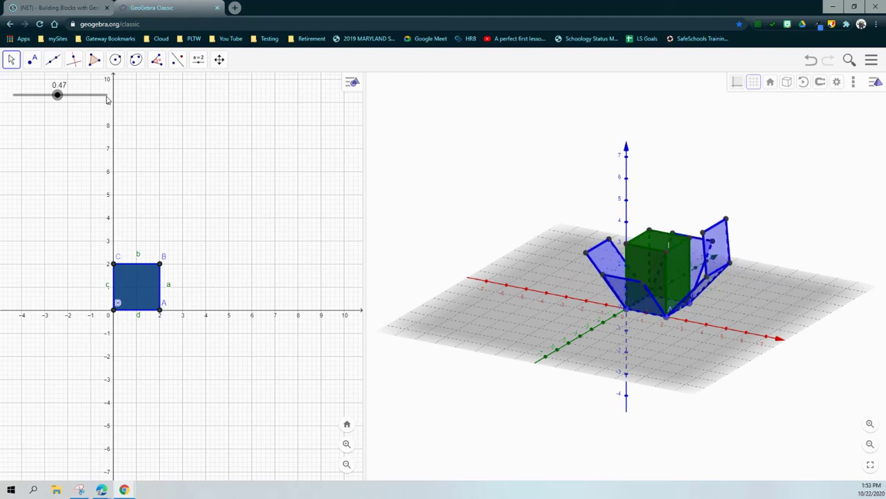
pyautogui.press('Left')
pyautogui.press('Left')
pyautogui.press('Left')
pyautogui.press('Left')
pyautogui.press('Left')
pyautogui.press('Left')
pyautogui.press('Left')
pyautogui.press('Left')
pyautogui.press('Left')
pyautogui.press('Left')
pyautogui.press('Left')
pyautogui.press('Left')
pyautogui.press('Left')
pyautogui.press('Left')
pyautogui.press('Left')
pyautogui.press('Left')
pyautogui.press('Left')
pyautogui.press('Left')
pyautogui.press('Left')
pyautogui.press('Left')
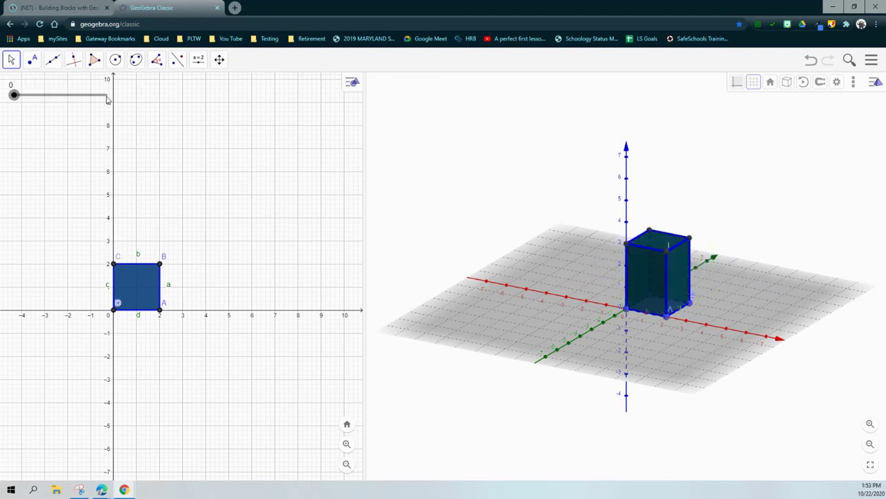
# Unfold the blue net away from the green prism again by raising its slider to about 0.94
pyautogui.press('Right')
pyautogui.press('Right')
pyautogui.press('Right')
pyautogui.press('Right')
pyautogui.press('Right')
pyautogui.press('Right')
pyautogui.press('Right')
pyautogui.press('Right')
pyautogui.press('Right')
pyautogui.press('Right')
pyautogui.press('Right')
pyautogui.press('Right')
pyautogui.press('Right')
pyautogui.press('Right')
pyautogui.press('Right')
pyautogui.press('Right')
pyautogui.press('Right')
pyautogui.press('Right')
pyautogui.press('Right')
pyautogui.press('Right')
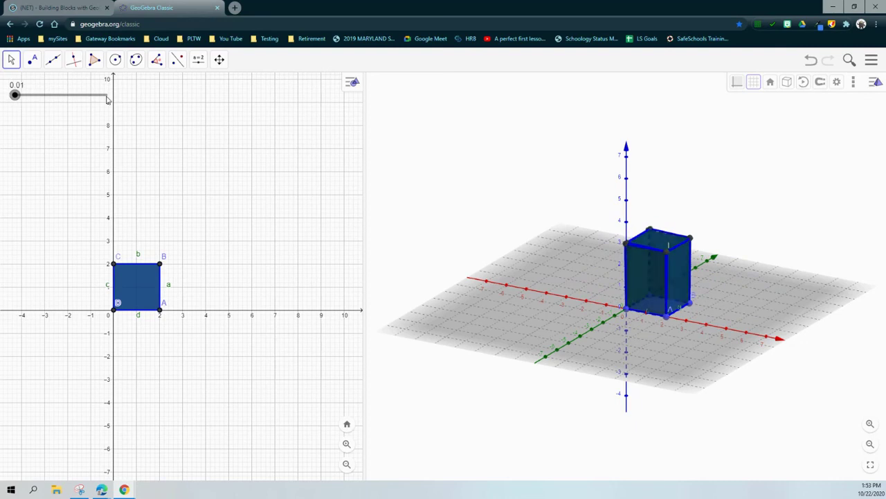
pyautogui.press('Right')
pyautogui.press('Right')
pyautogui.press('Right')
pyautogui.press('Right')
pyautogui.press('Right')
pyautogui.press('Right')
pyautogui.press('Right')
pyautogui.press('Right')
pyautogui.press('Right')
pyautogui.press('Right')
pyautogui.press('Right')
pyautogui.press('Right')
pyautogui.press('Right')
pyautogui.press('Right')
pyautogui.press('Right')
pyautogui.press('Right')
pyautogui.press('Right')
pyautogui.press('Right')
pyautogui.press('Right')
pyautogui.press('Right')
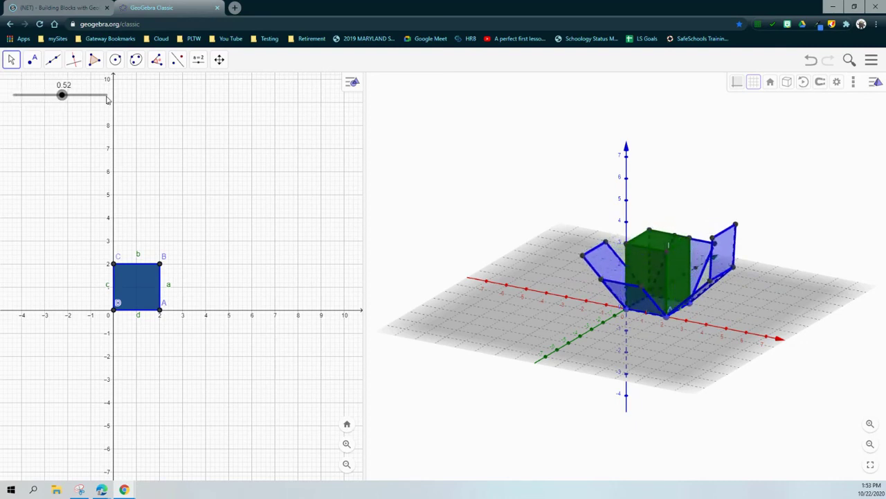
pyautogui.press('Right')
pyautogui.press('Right')
pyautogui.press('Right')
pyautogui.press('Right')
pyautogui.press('Right')
pyautogui.press('Right')
pyautogui.press('Right')
pyautogui.press('Right')
pyautogui.press('Right')
pyautogui.press('Right')
pyautogui.press('Right')
pyautogui.press('Right')
pyautogui.press('Right')
pyautogui.press('Right')
pyautogui.press('Right')
pyautogui.press('Right')
pyautogui.press('Right')
pyautogui.press('Right')
pyautogui.press('Right')
pyautogui.press('Right')
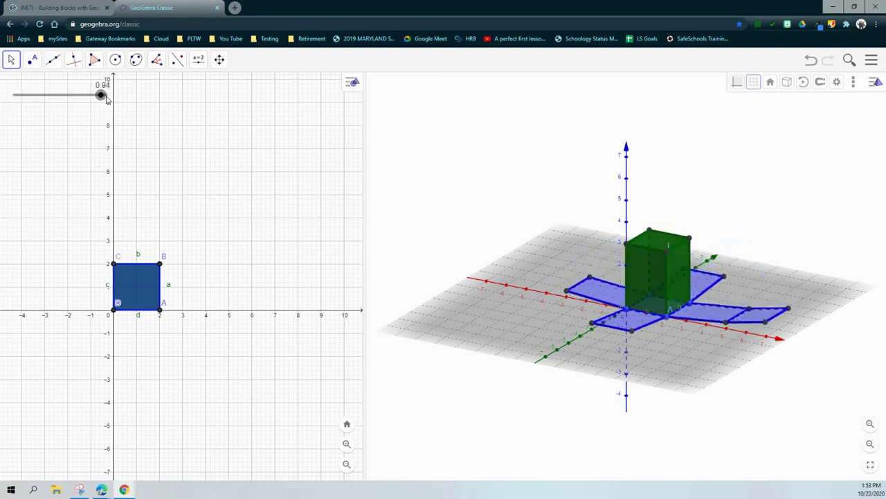